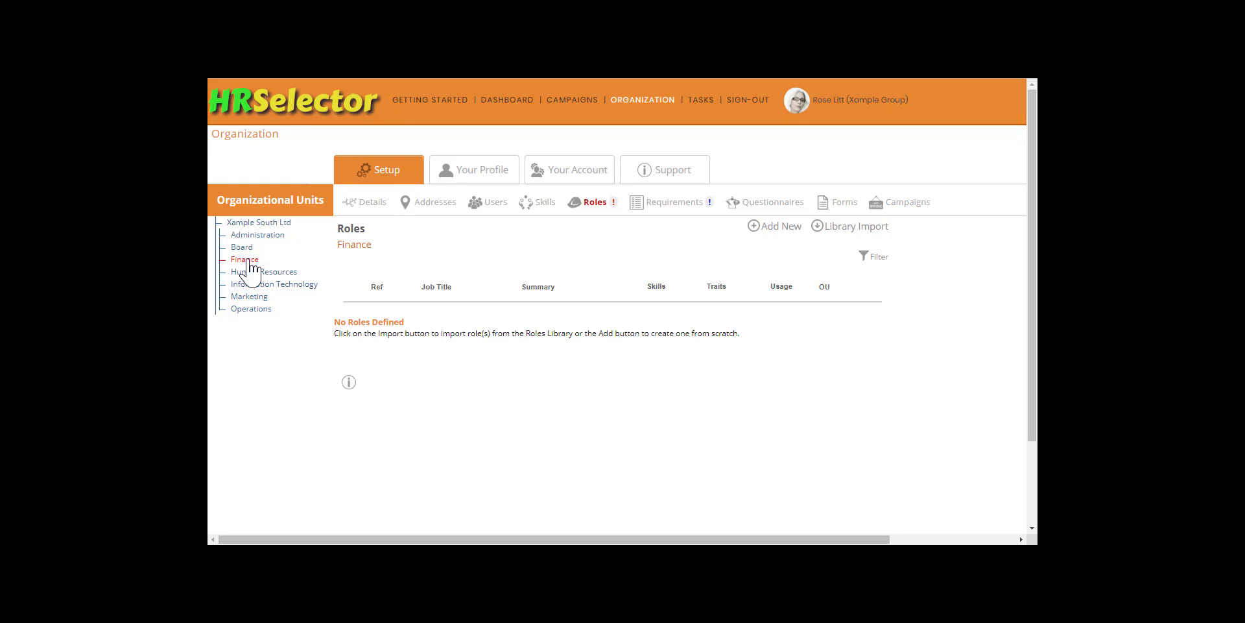
# - Open the roles library for importing into Finance and search its descriptions for "payroll"
pyautogui.click(844, 227)
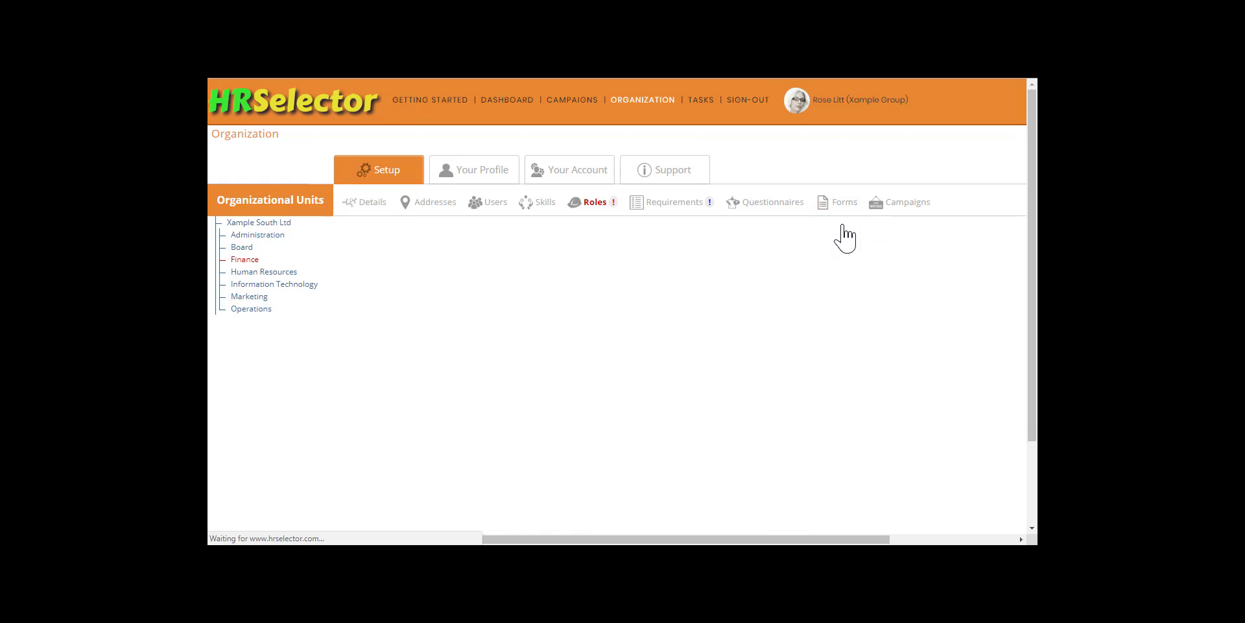
pyautogui.click(409, 333)
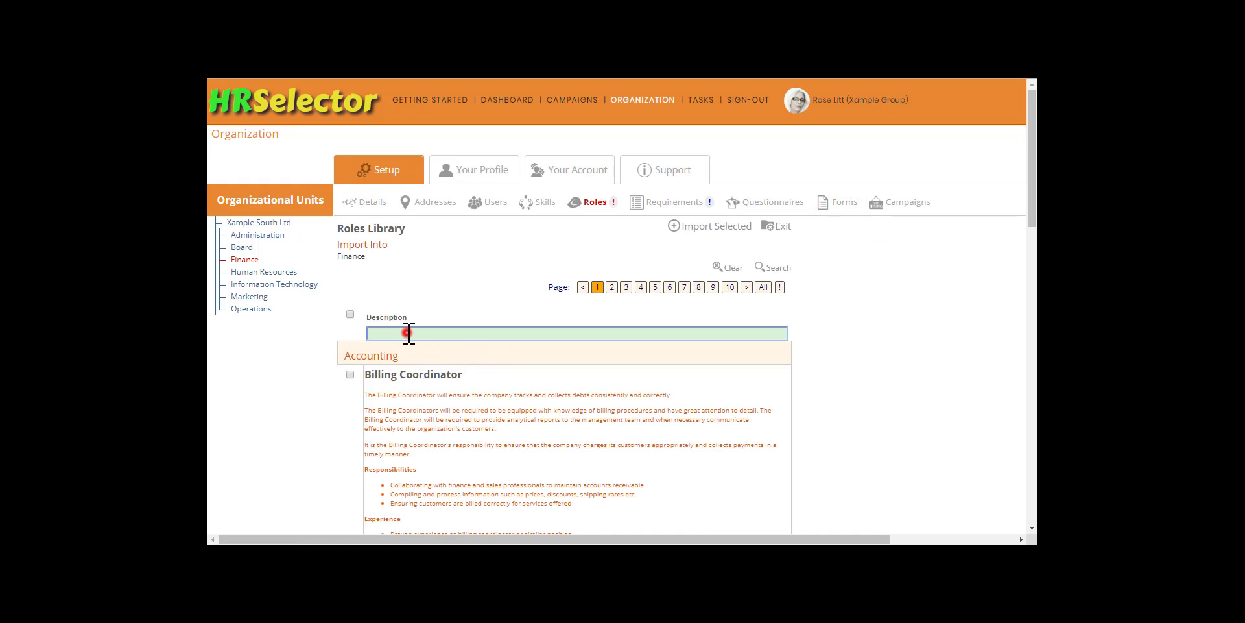
pyautogui.write('payroll')
pyautogui.click(771, 268)
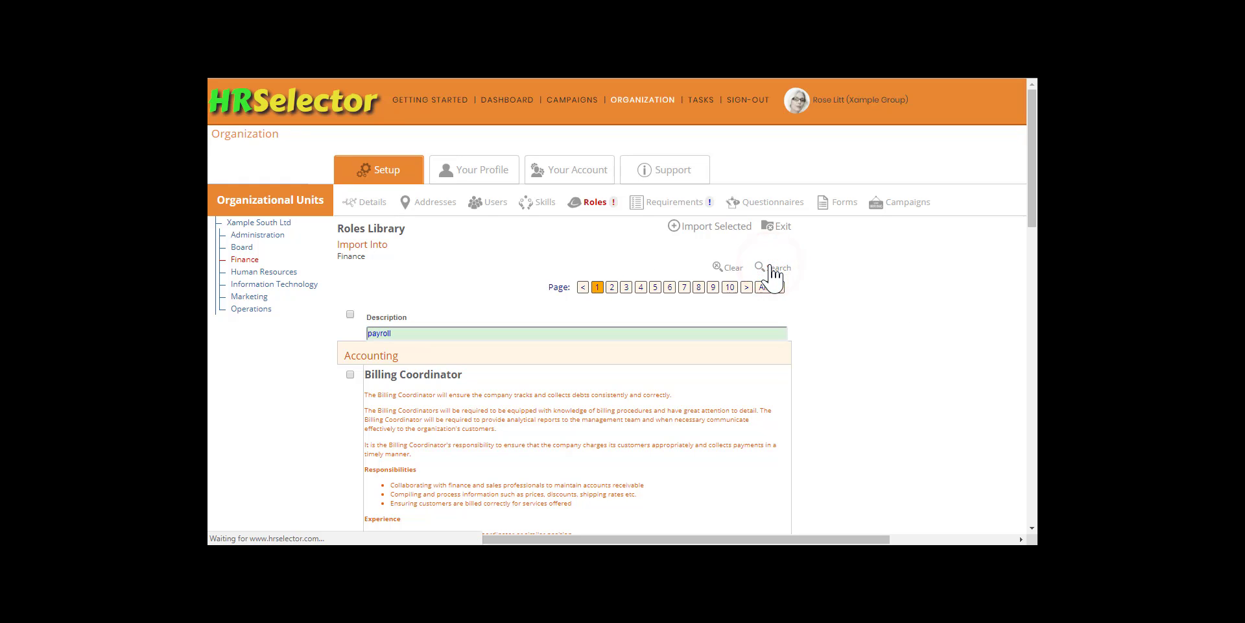
# - Import the Payroll Manager role from the roles library into the Finance unit
pyautogui.scroll(-6, 545, 316)
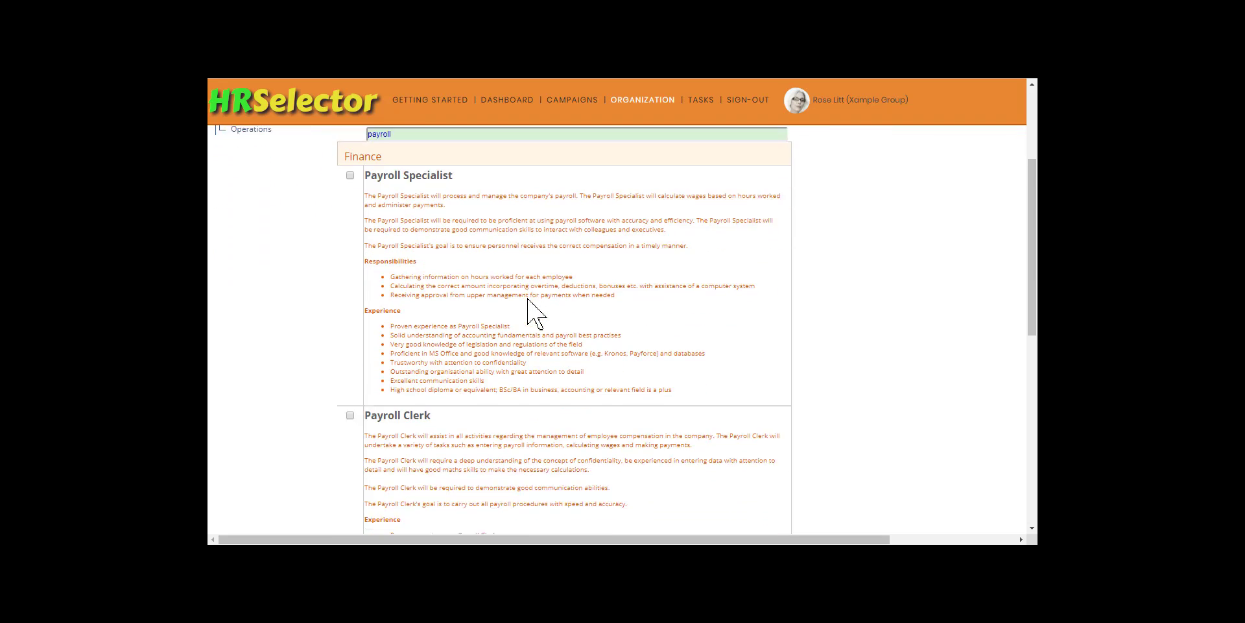
pyautogui.scroll(-2, 529, 305)
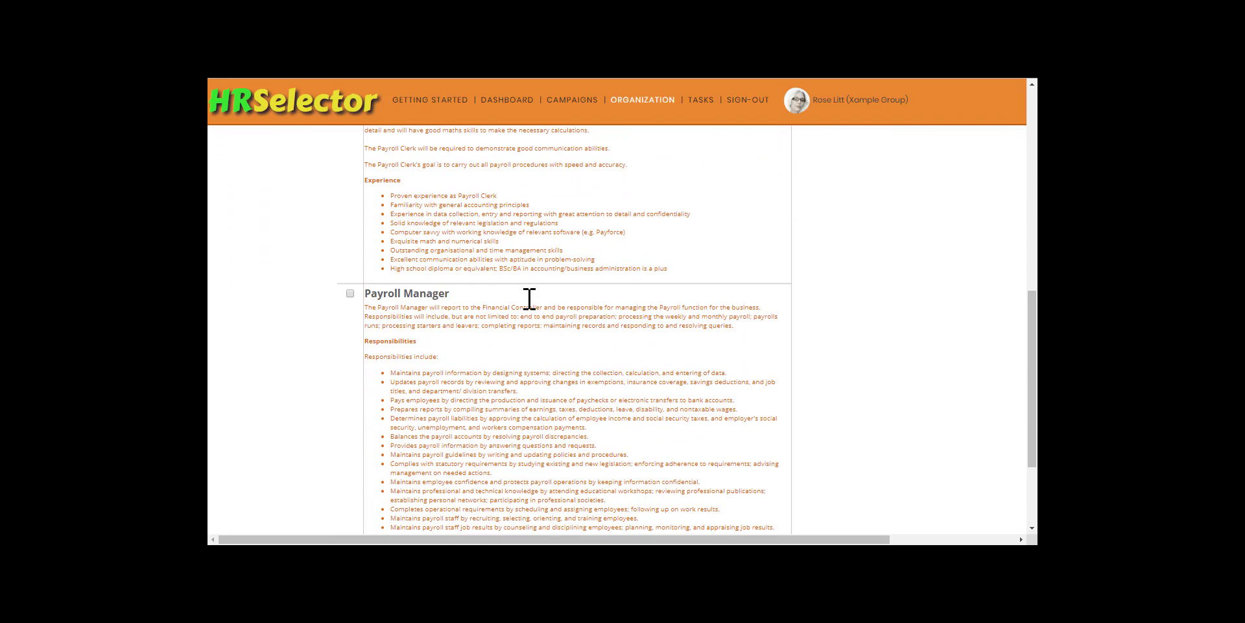
pyautogui.click(350, 293)
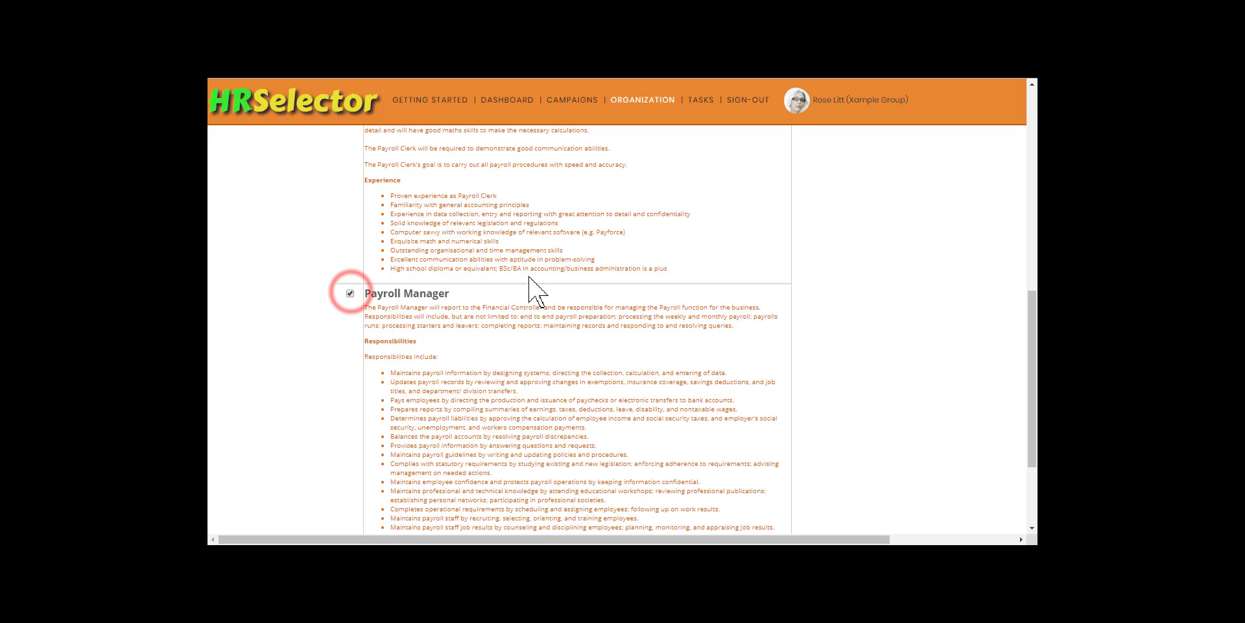
pyautogui.scroll(8, 531, 286)
pyautogui.scroll(1, 532, 277)
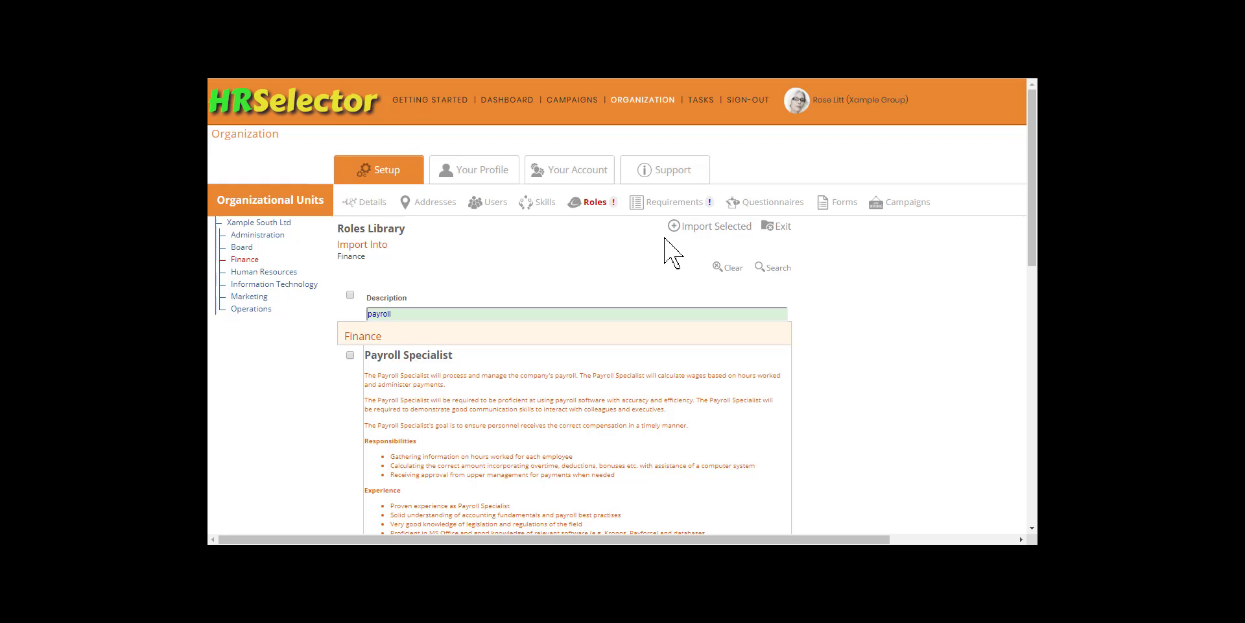
pyautogui.click(709, 226)
pyautogui.click(667, 119)
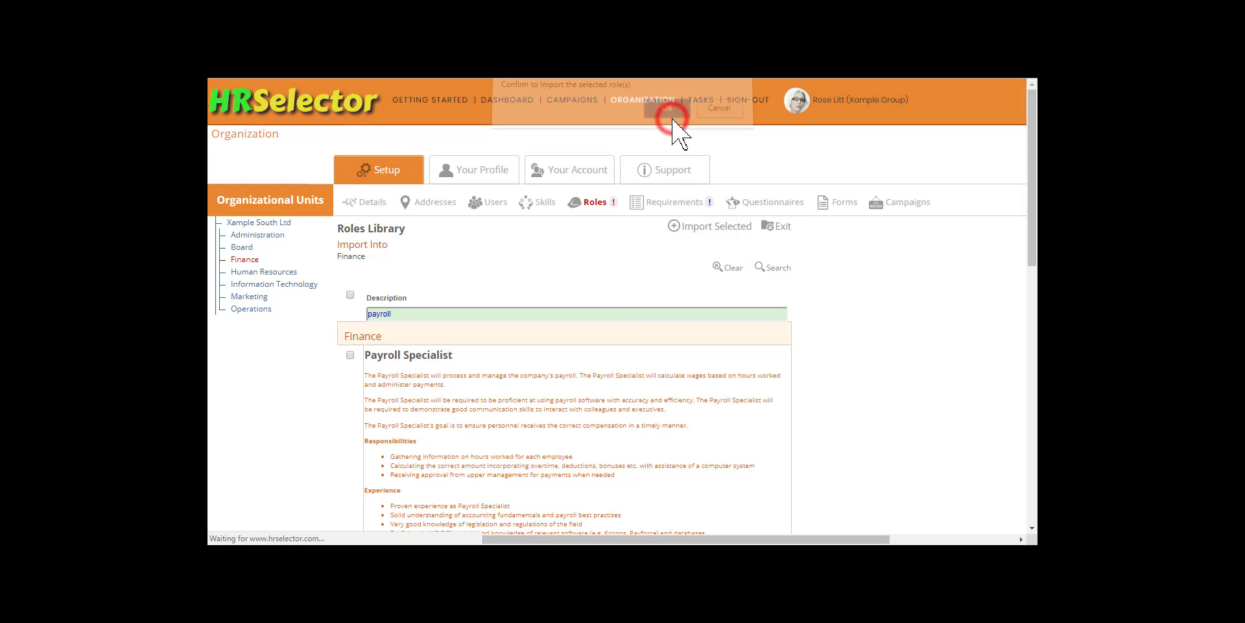
pyautogui.click(784, 254)
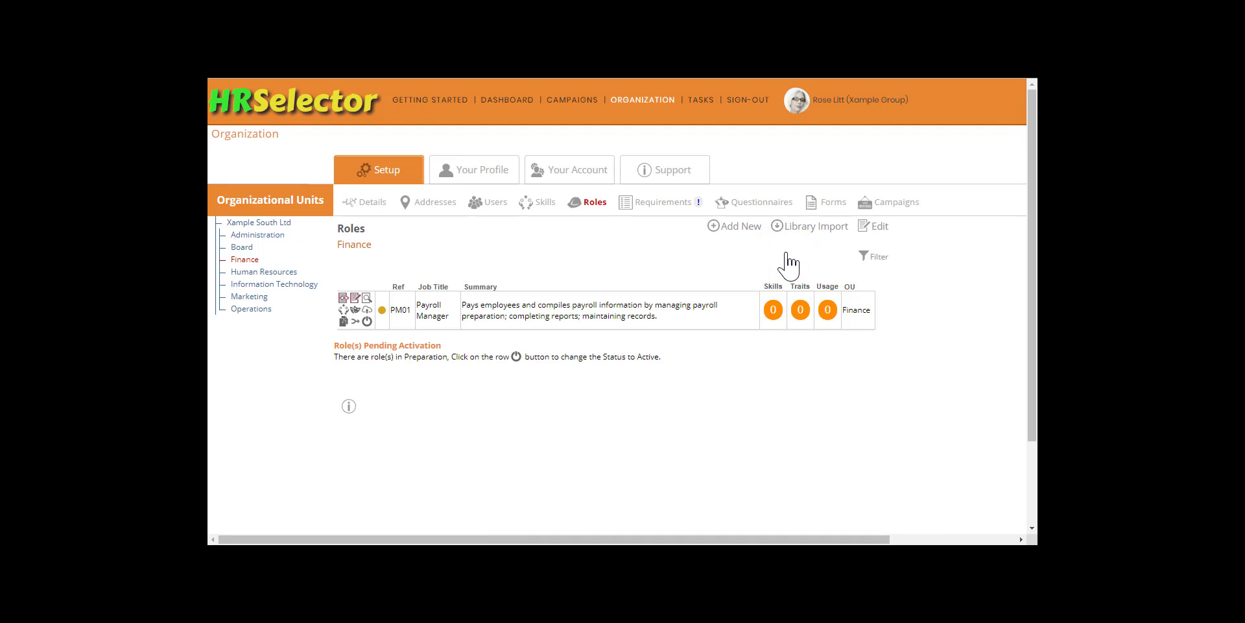
# - Open the Payroll Manager role for editing and replace its description with the copied text about assisting in all payroll management activities
pyautogui.click(355, 300)
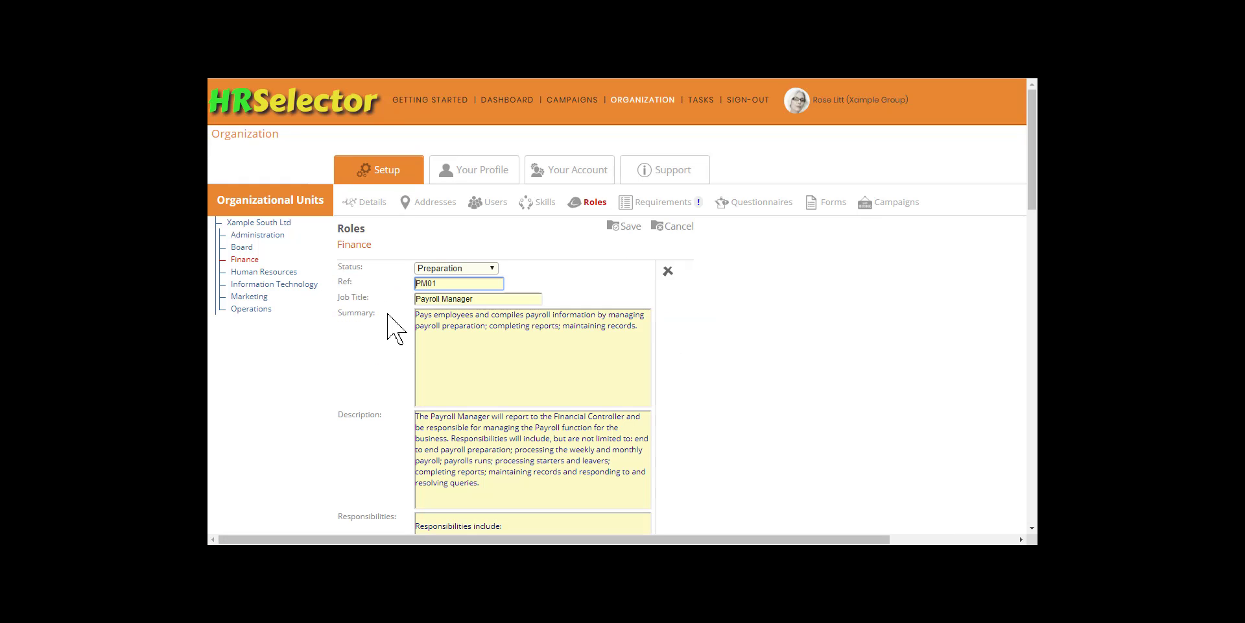
pyautogui.scroll(-2, 475, 330)
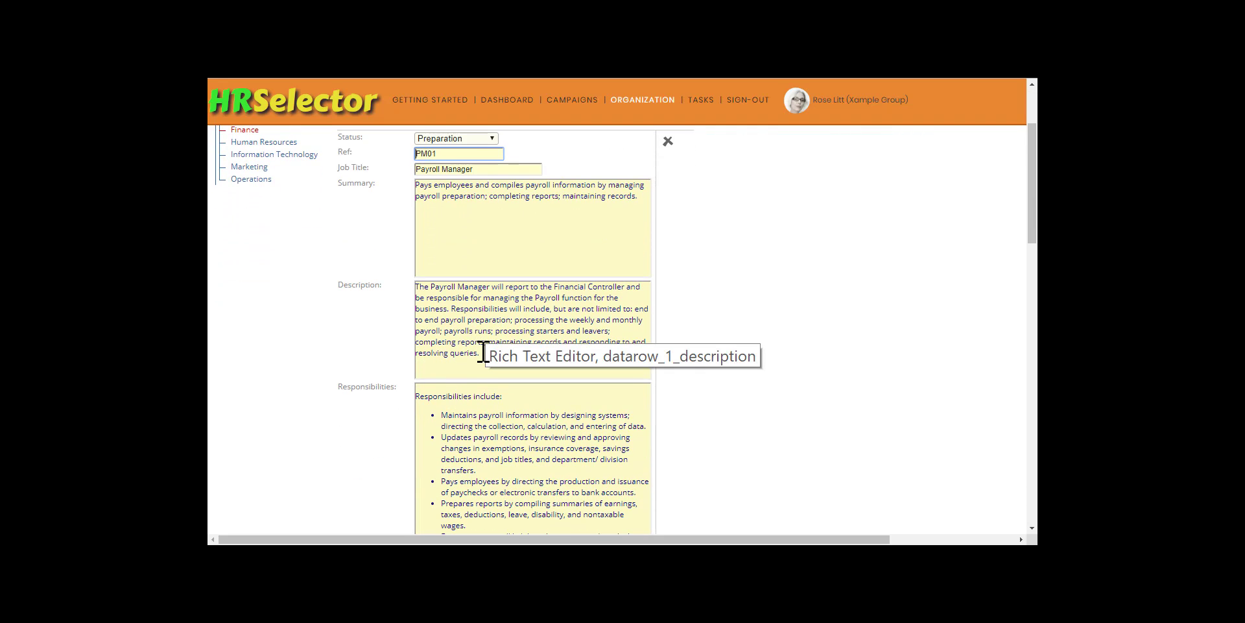
pyautogui.moveTo(481, 352); pyautogui.dragTo(419, 286)
pyautogui.write("The Payroll Manager will assist in all activities regarding the management of payroll for the company's employees. They will undertake a variety of tasks including entering payroll information, calculating wages and PAYE remittances, making HMRC RTI submissions and processing auto-enrolment figures where required.")
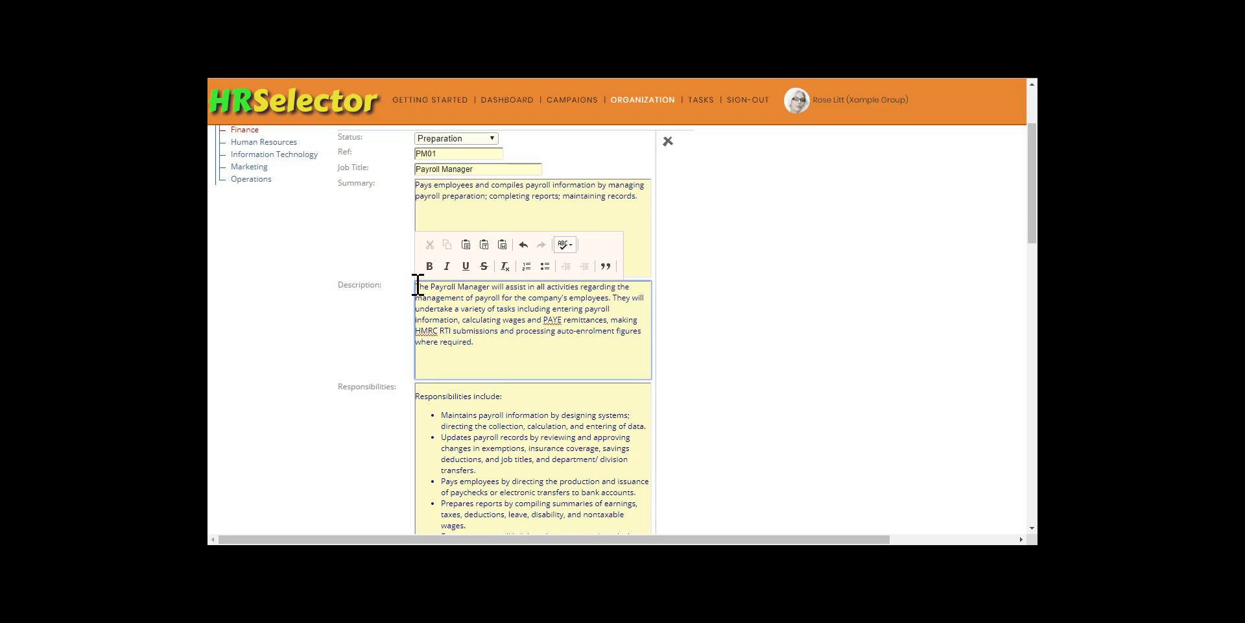
# - Add Experience bullets: IRIS Payroll Professional knowledge and experience would be an advantage, and knowledge of relevant payroll legislation and regulations
pyautogui.scroll(-4, 418, 286)
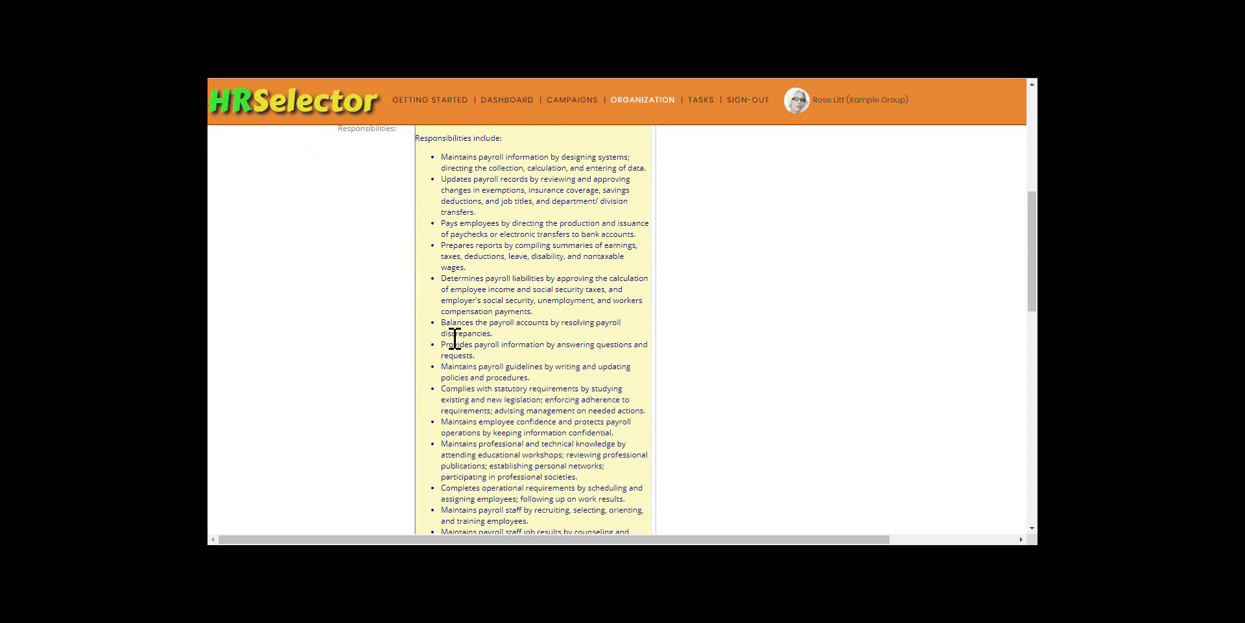
pyautogui.scroll(-5, 455, 337)
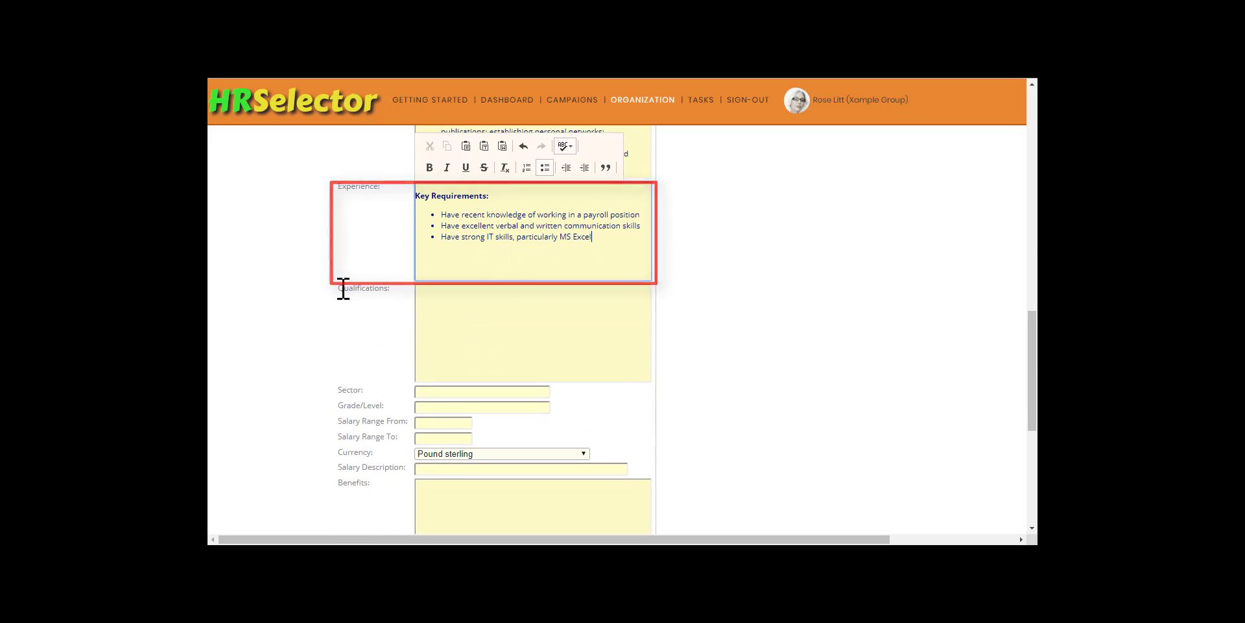
pyautogui.press('Return')
pyautogui.write('Have knowledge and experience of using IRIS Payroll Professional would be an advantage')
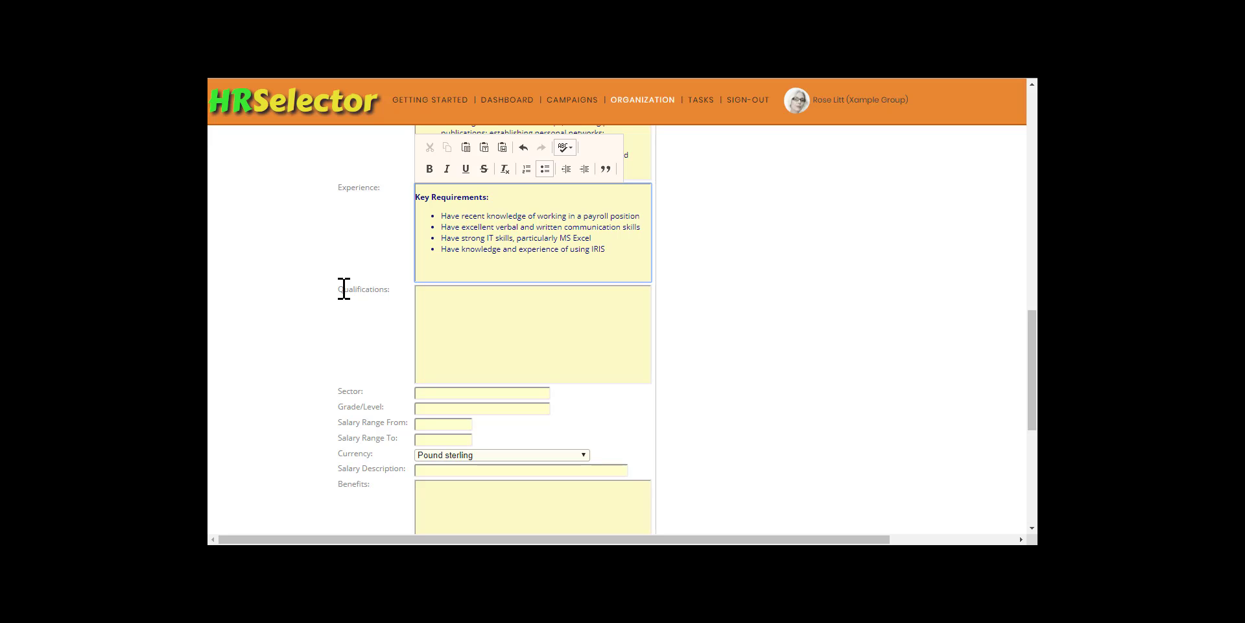
pyautogui.press('Return')
pyautogui.write('Knowledge of relevant payroll legislation and regulations')
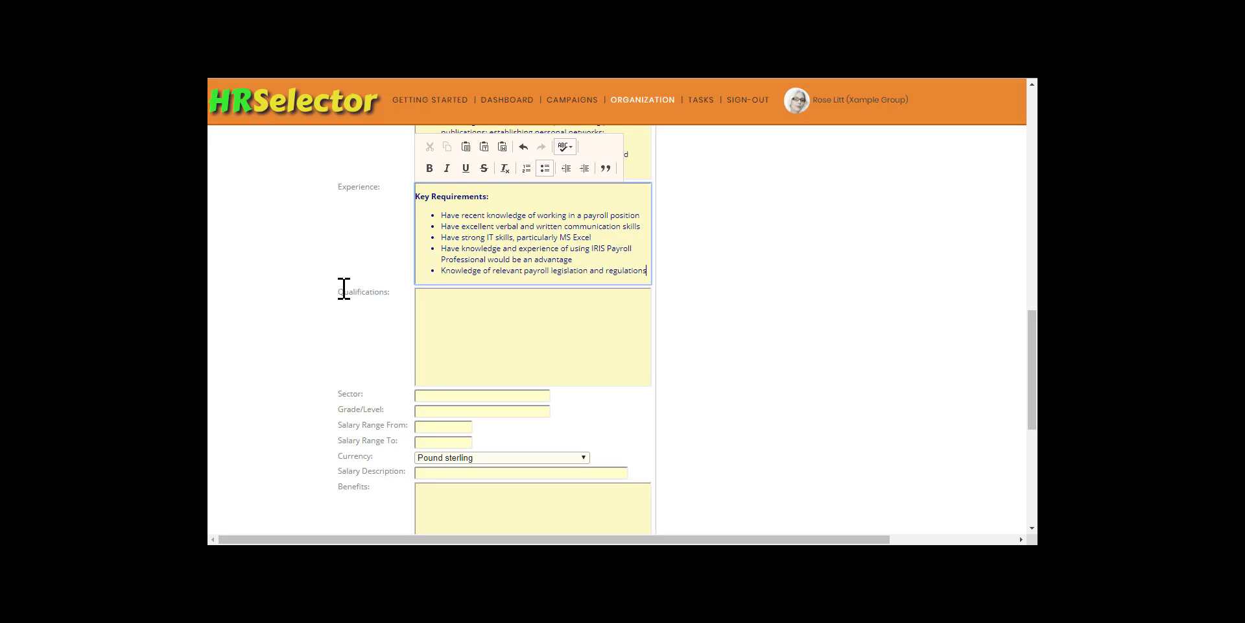
# - Add Experience bullets "Outstanding organisational and time management skills" and "Excellent communication abilities with aptitude in problem solving"
pyautogui.press('Return')
pyautogui.write('Outstanding organisational')
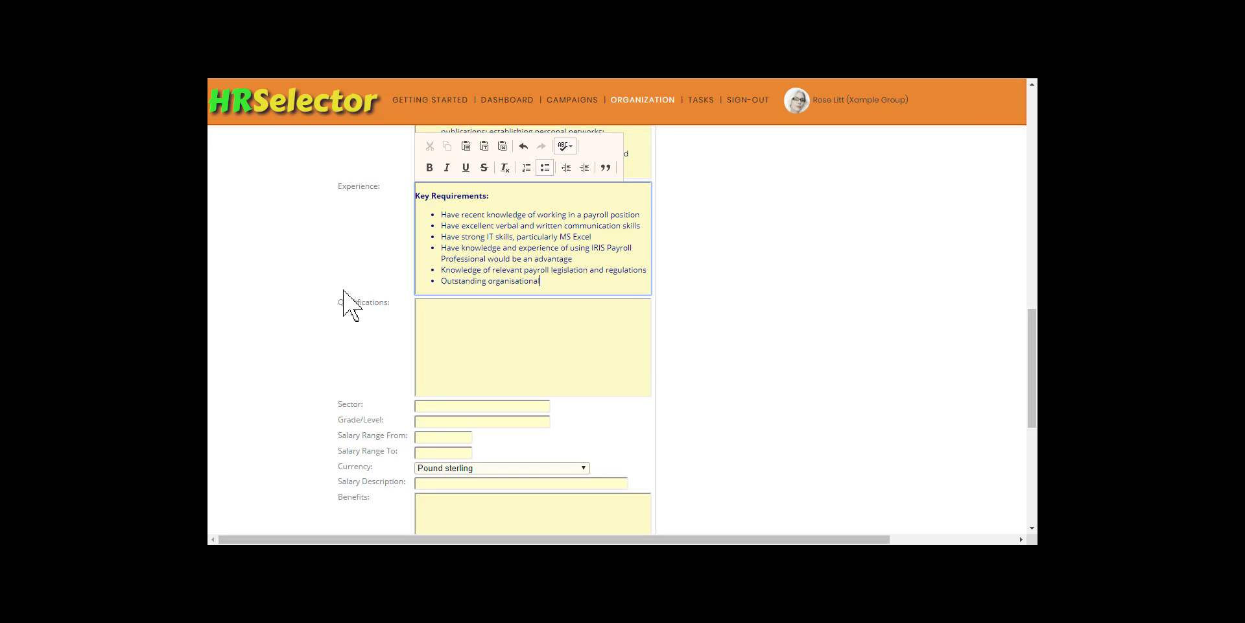
pyautogui.write(' and time management skills')
pyautogui.press('Return')
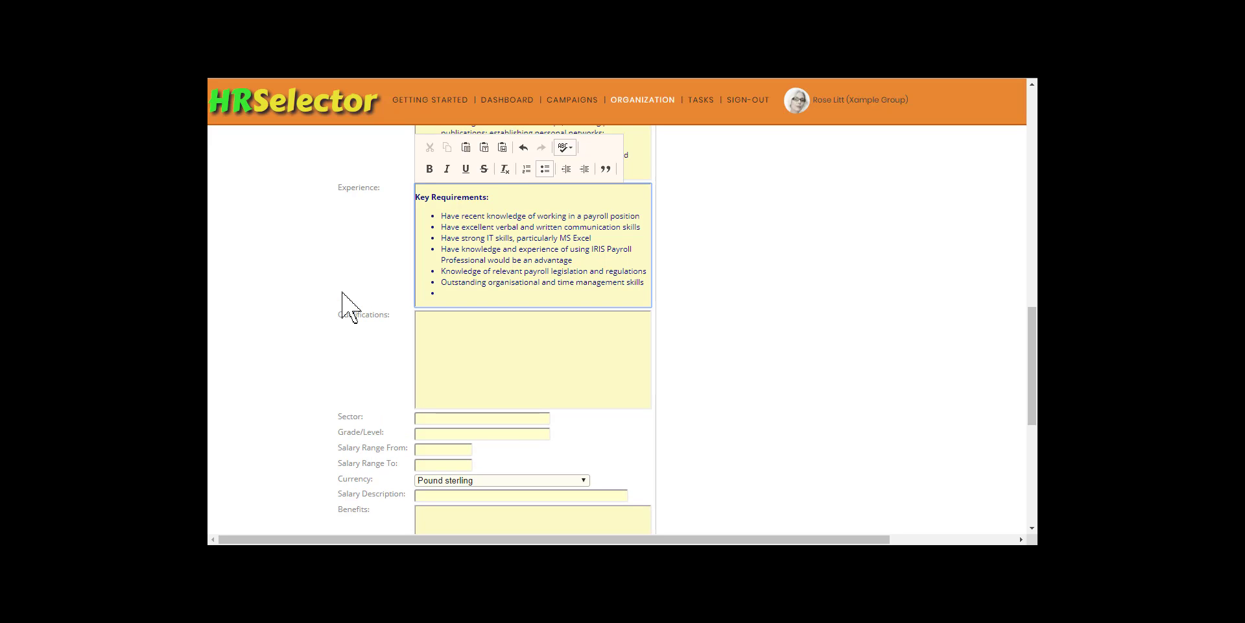
pyautogui.write('Excellent communication abilities with aptitude in problem solving')
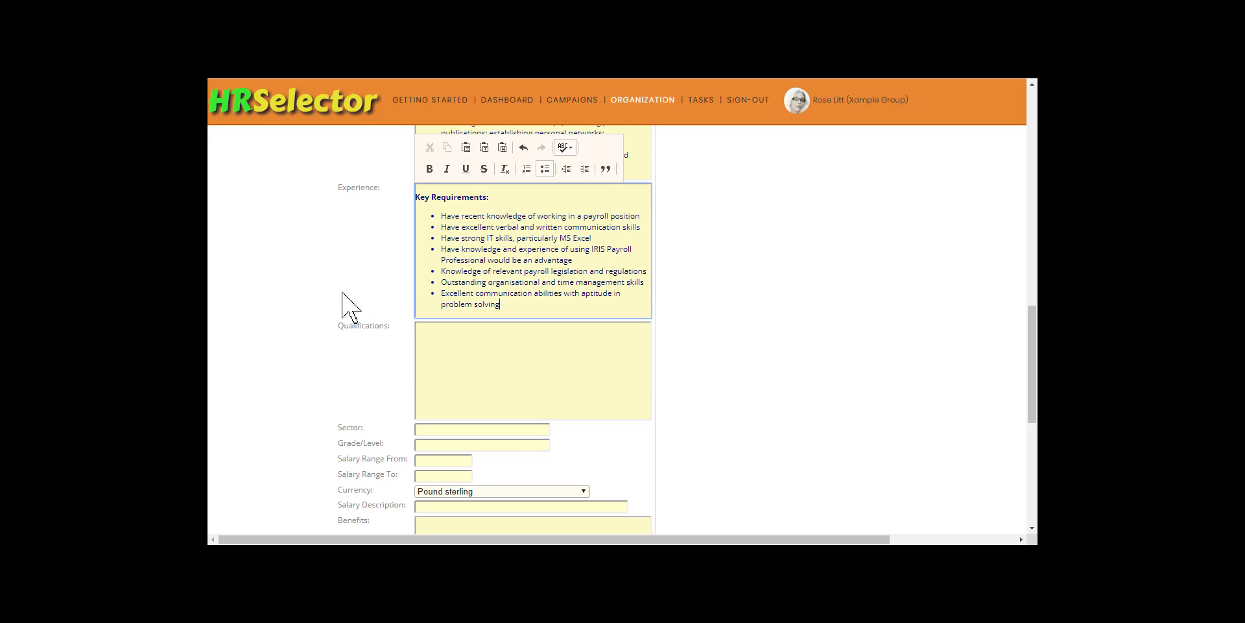
pyautogui.hotkey('ctrl', 'z')
# - Enter "Relevant qualifications would be an advantage but experience more important." as the role's qualifications
pyautogui.click(431, 331)
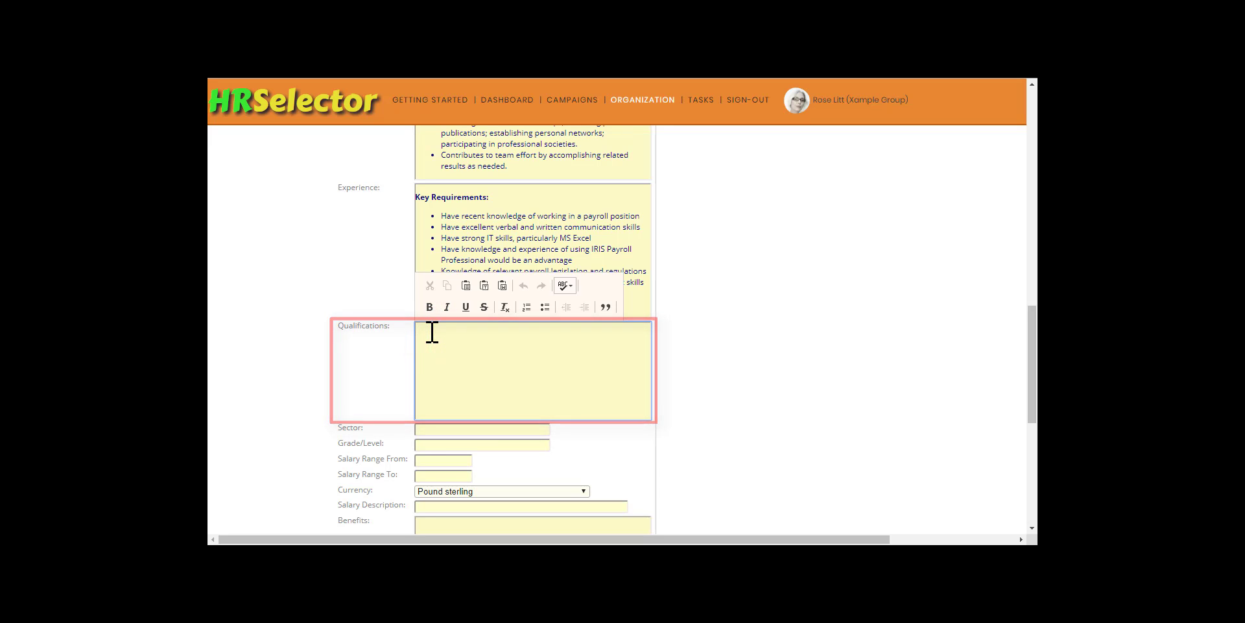
pyautogui.write('Relevant qualifications would be an advantage but experience ')
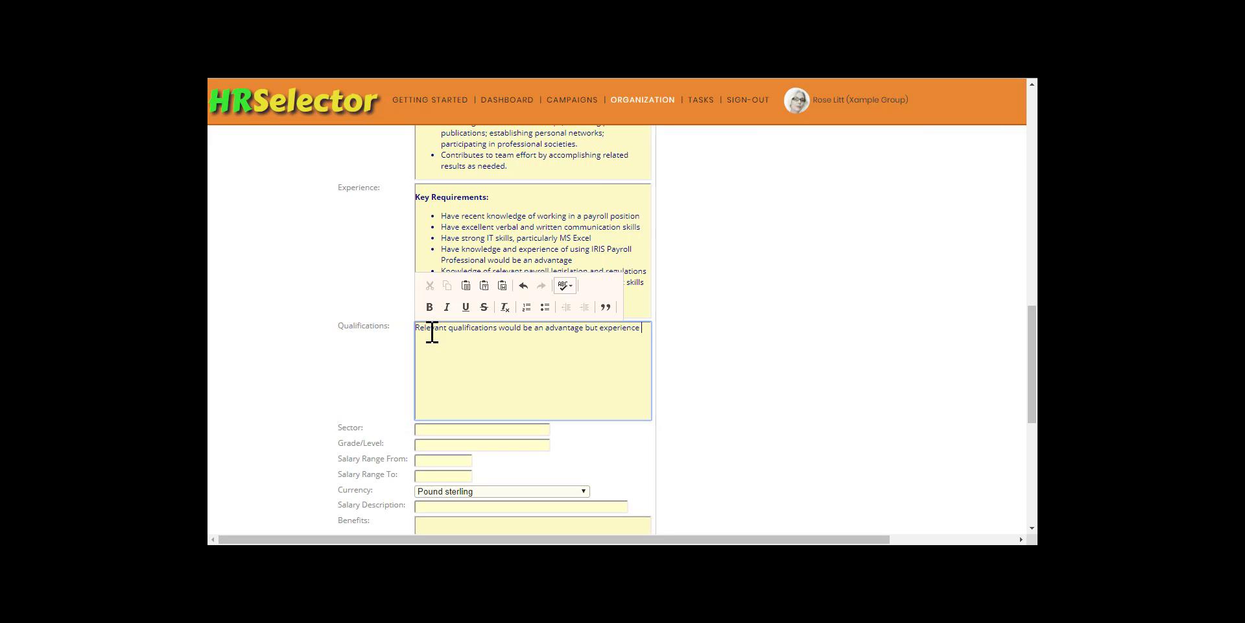
pyautogui.write('more important.')
pyautogui.press('Tab')
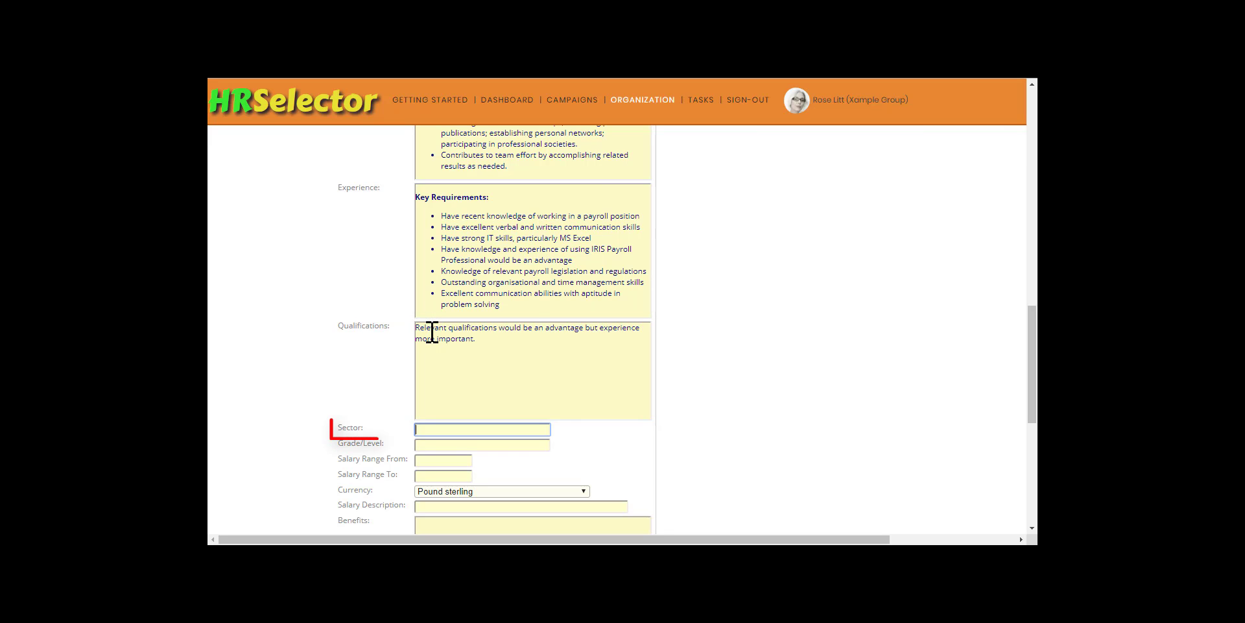
# - Set the role's sector to Financial and its salary range from 23000 to 27000, leaving the grade blank and the currency as Pound sterling
pyautogui.write('Financial')
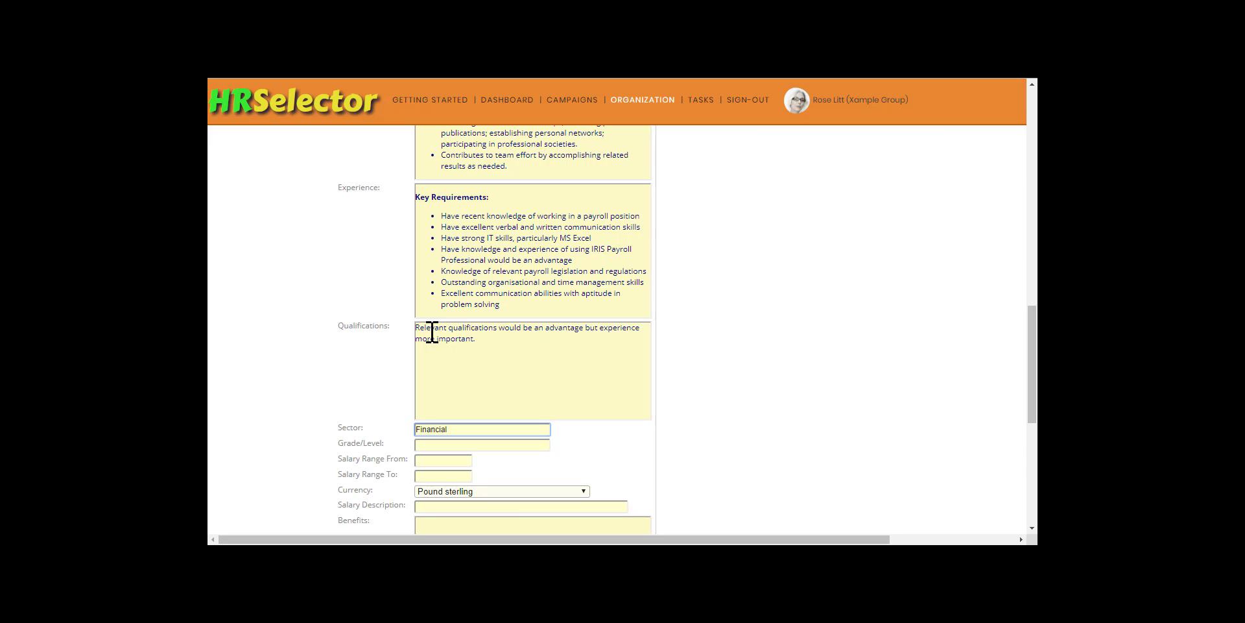
pyautogui.press('Tab')
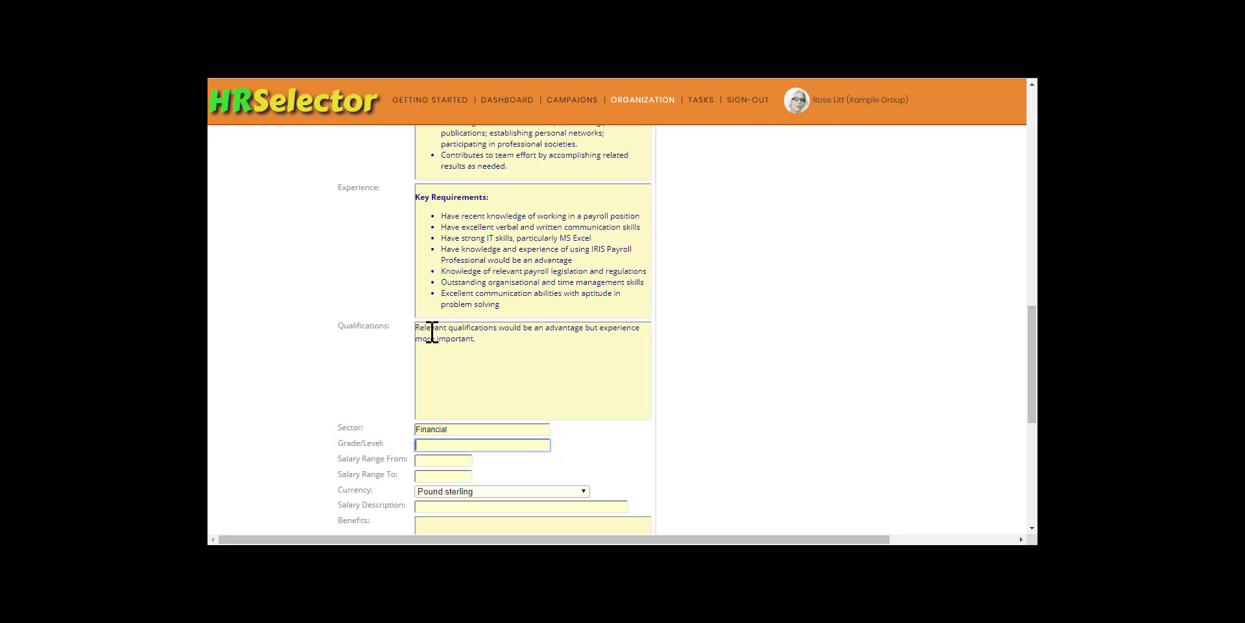
pyautogui.press('Tab')
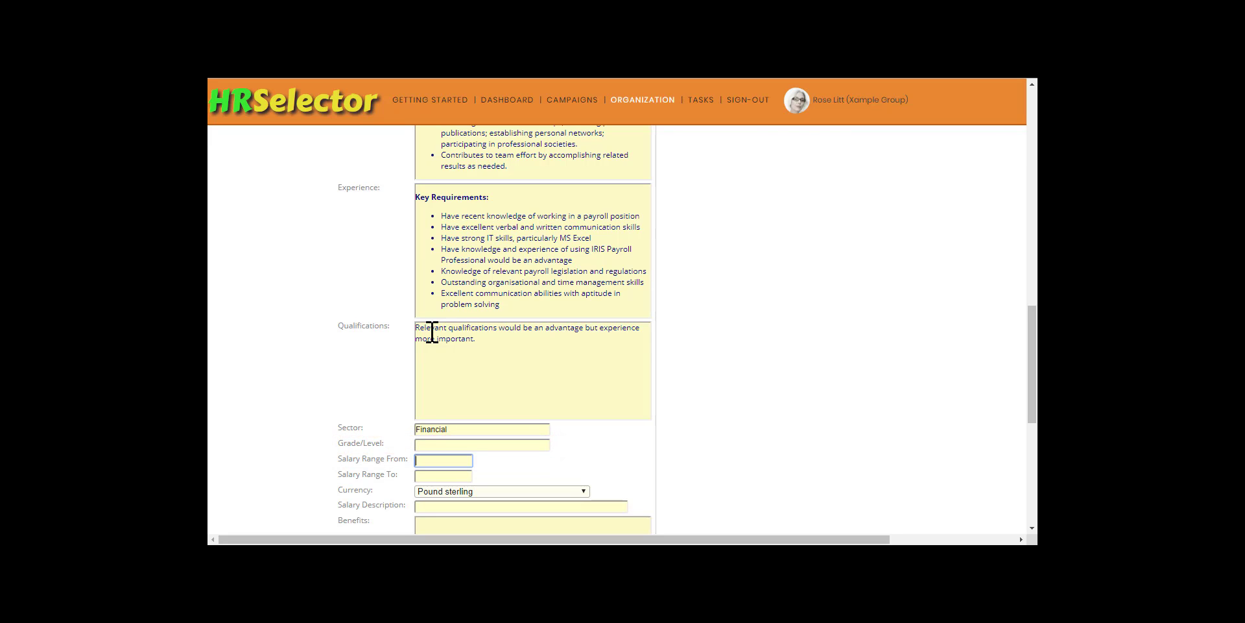
pyautogui.write('23000')
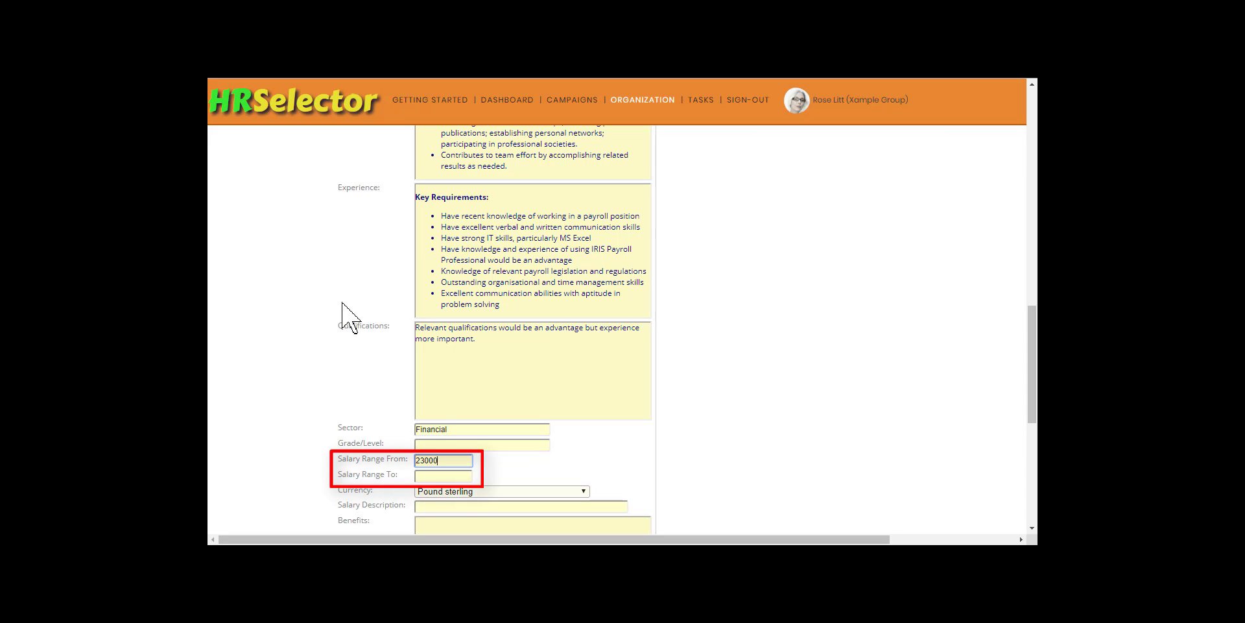
pyautogui.press('Tab')
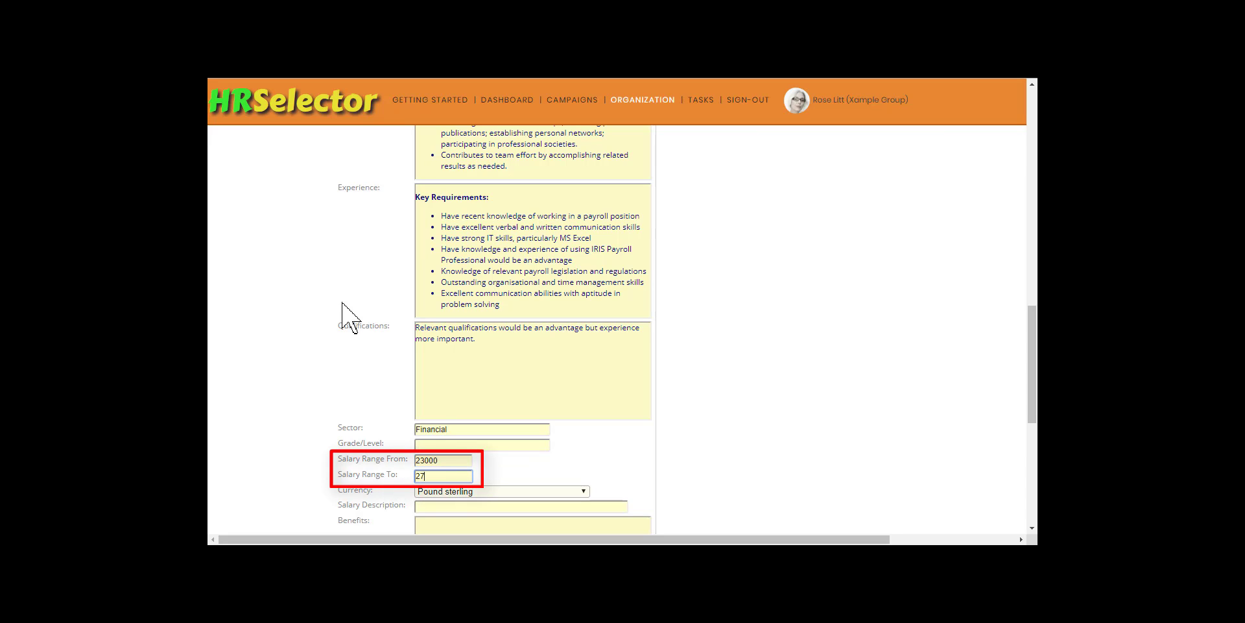
pyautogui.write('27000')
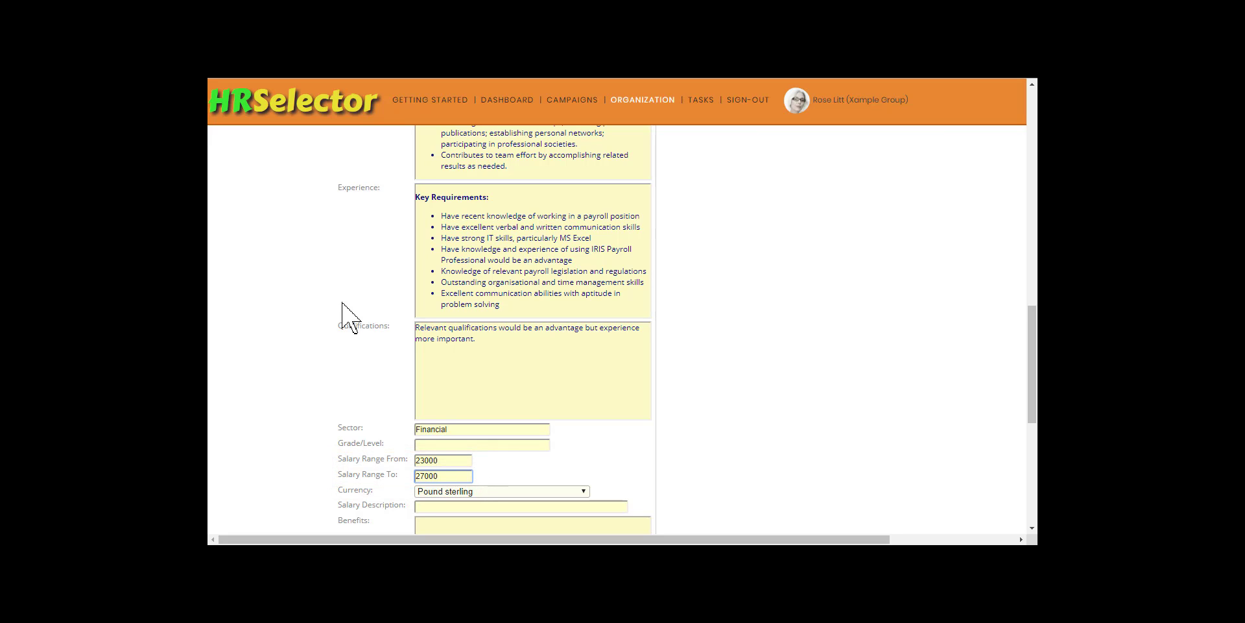
pyautogui.press('Tab')
pyautogui.press('Tab')
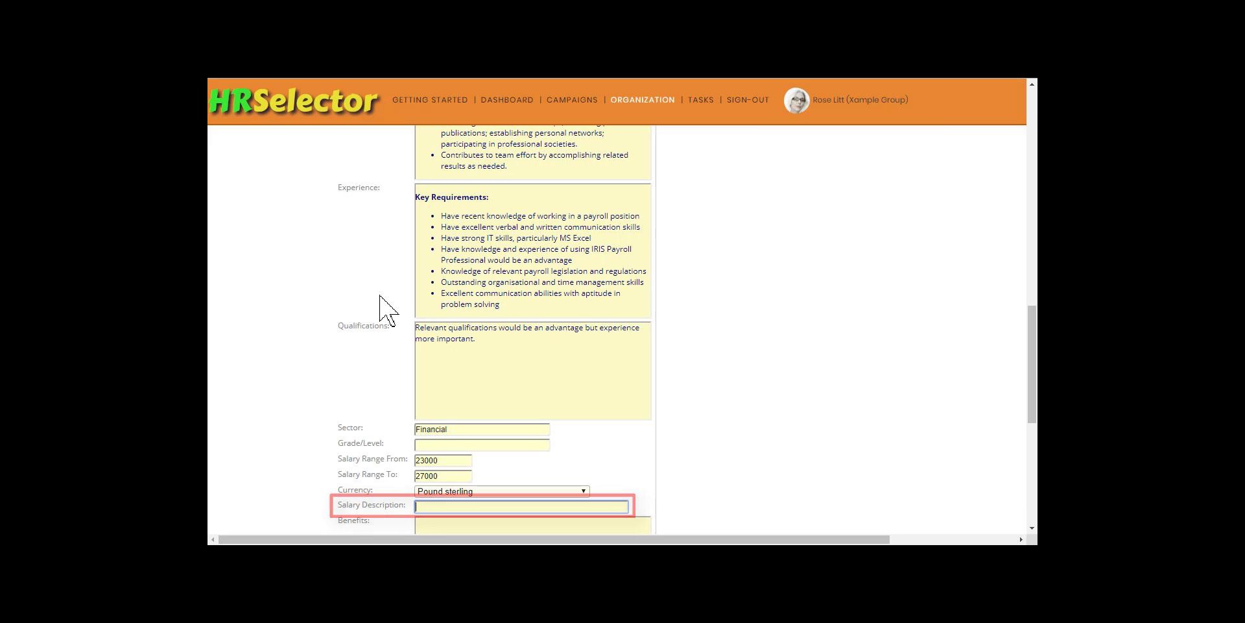
# - Set the role's holidays to "30 Days (including 8 Public Holidays)" and its reporting line to Accounts Manager
pyautogui.scroll(-5, 387, 310)
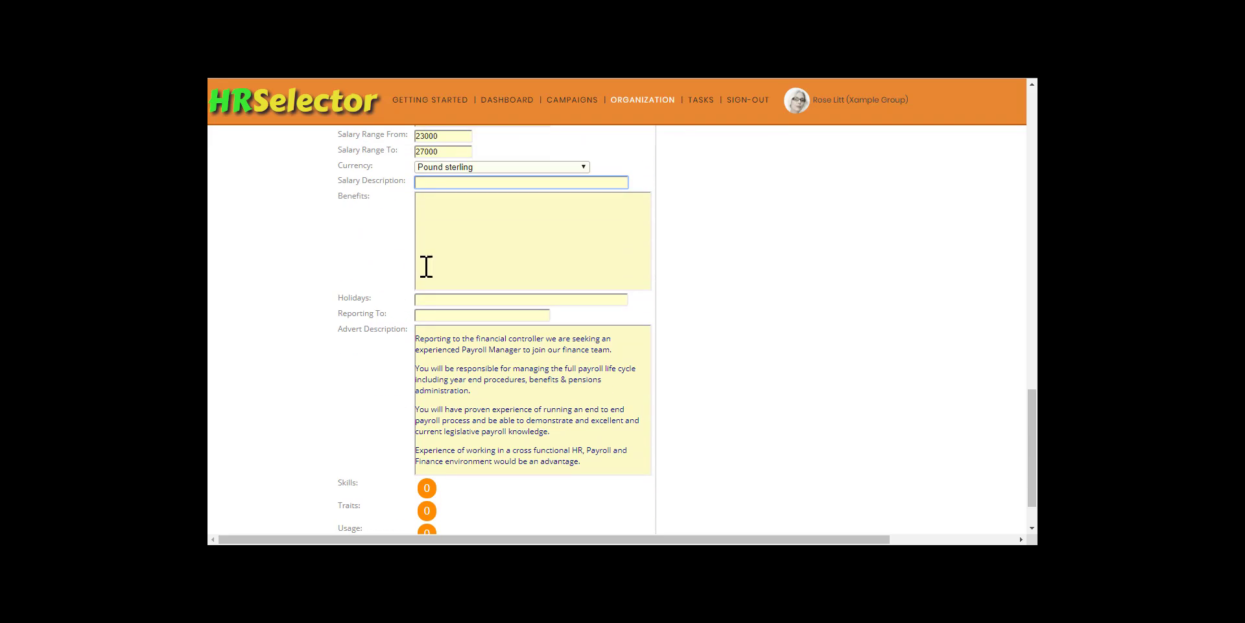
pyautogui.click(422, 198)
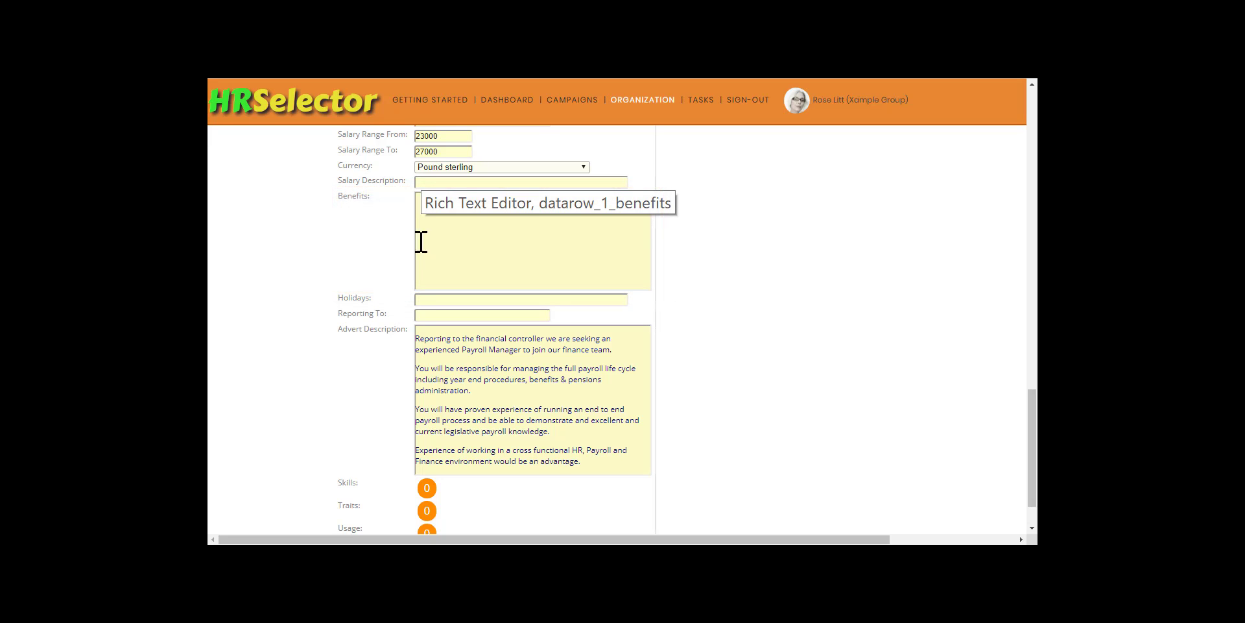
pyautogui.click(421, 299)
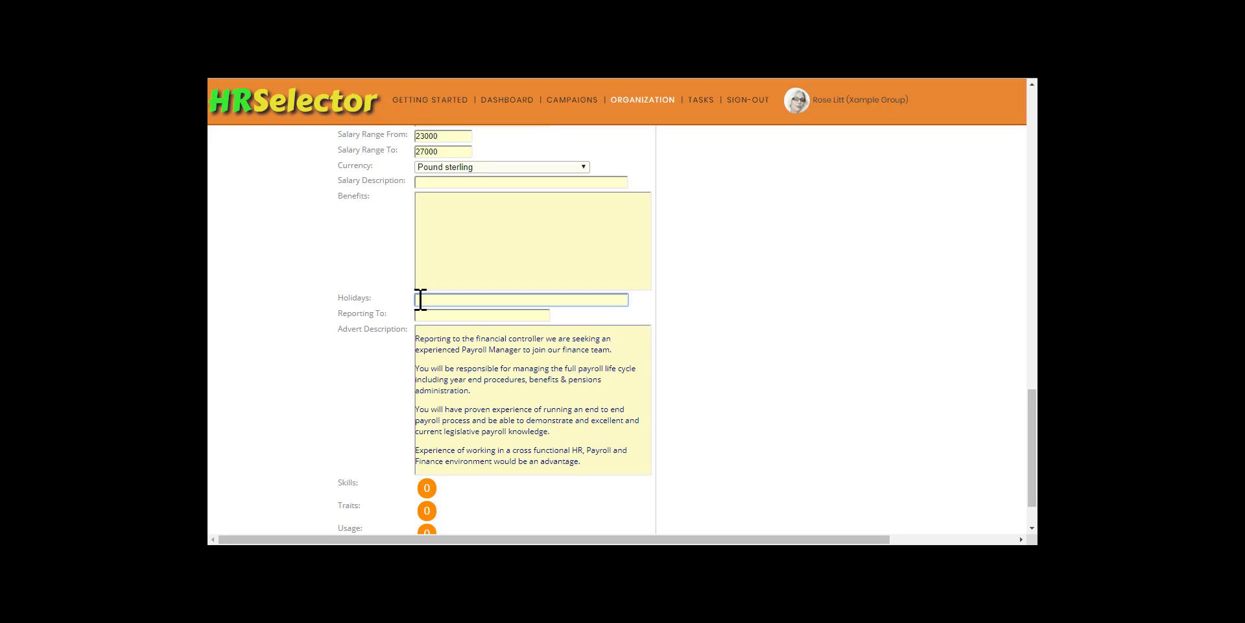
pyautogui.write('30 Days (including 8 Public Holidays')
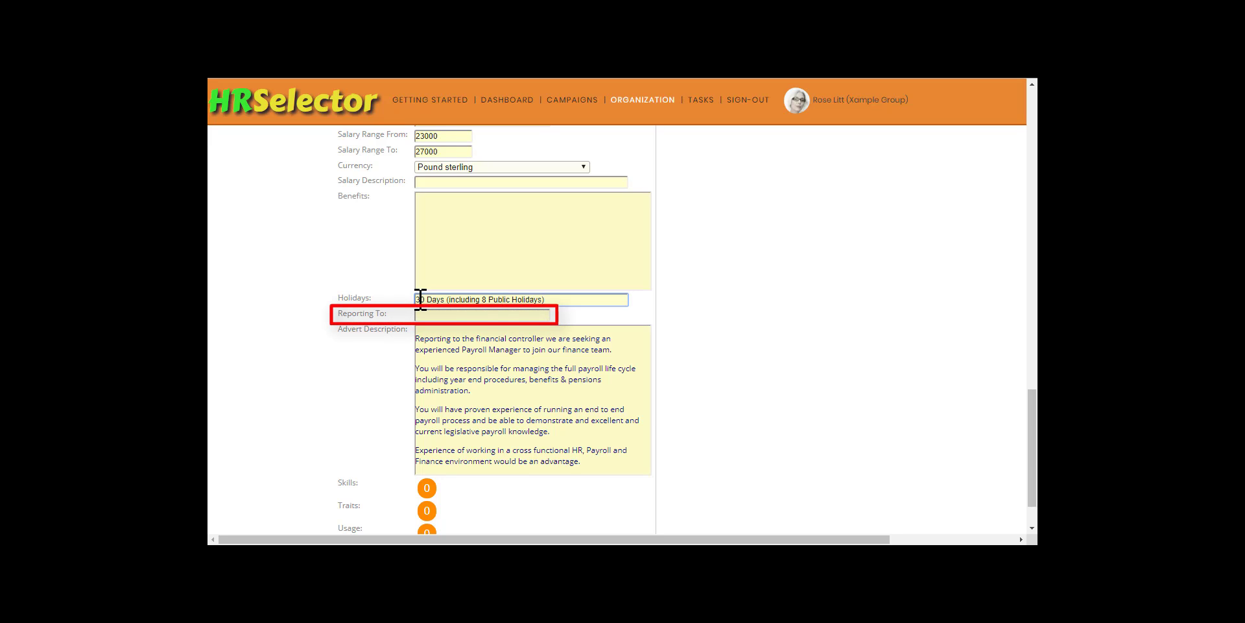
pyautogui.press('Tab')
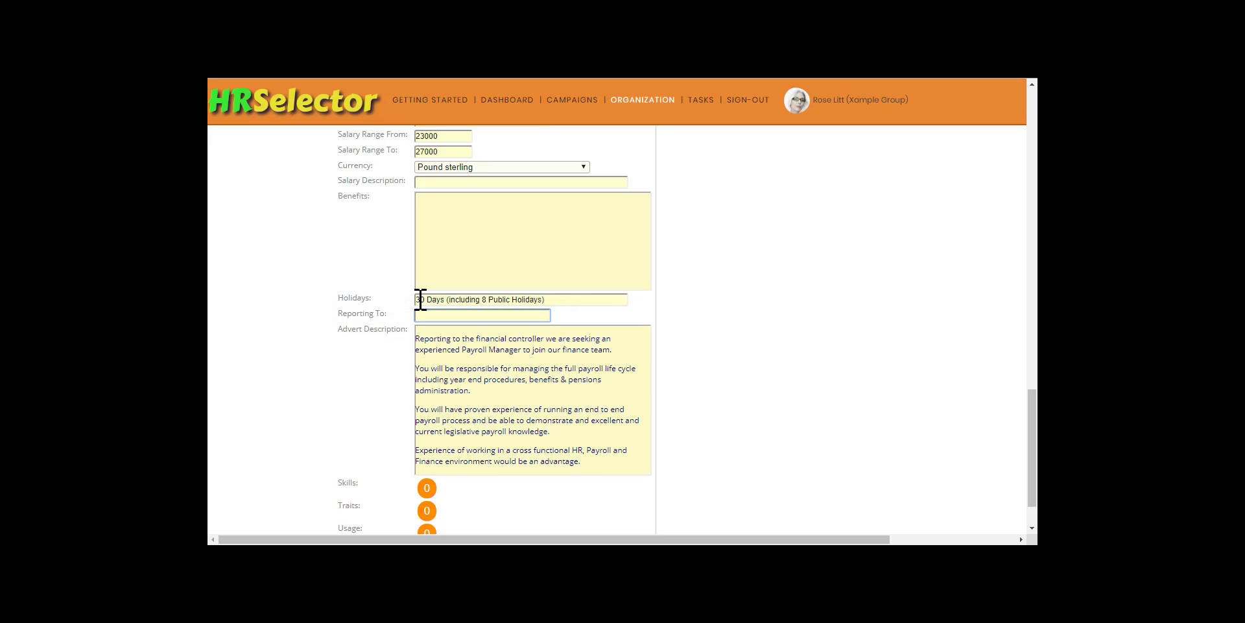
pyautogui.write('Accounts Manager')
pyautogui.press('Tab')
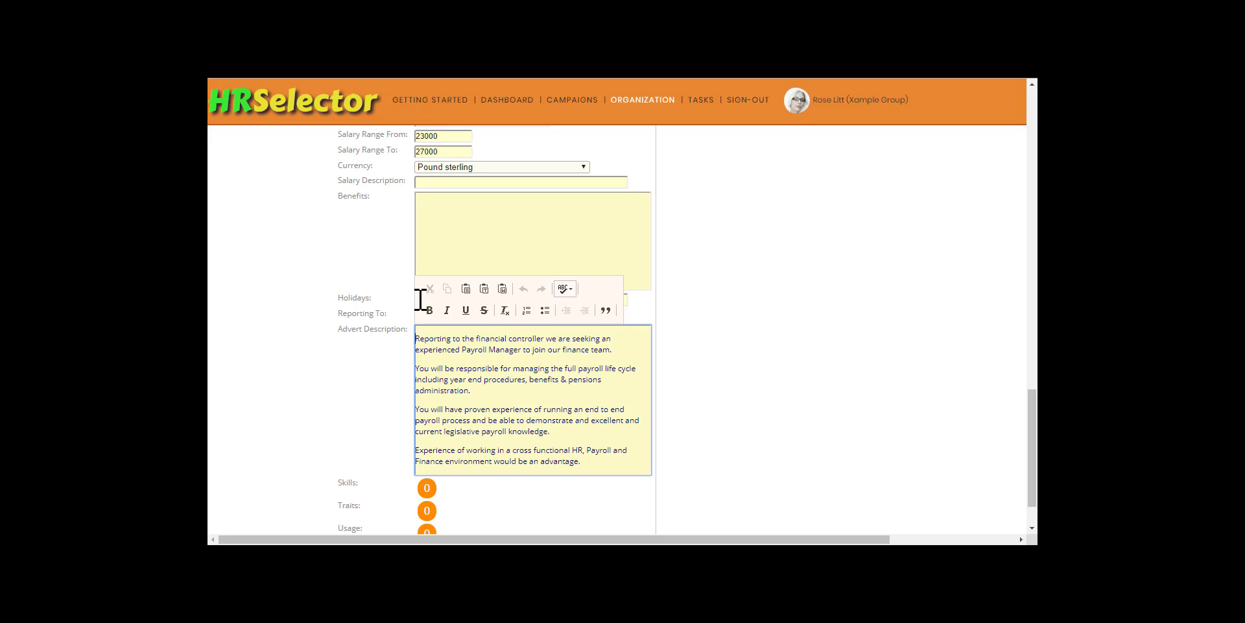
# - Replace the advert description with the copied text opening "Reporting to the Accounts Manager we are looking for a payroll manager" and save the role
pyautogui.moveTo(415, 338); pyautogui.dragTo(584, 495)
pyautogui.write("Reporting to the Accounts Manager we are looking for a payroll manager to join our team based in our West London office. The successful candidate will be required to assist in all activities regarding the management of employee PAYE payments for the company's 500+ employees and will undertake a variety of tasks such as entering payroll information, calculating wages and making payments.  Experience in entering data with attention to detail is essential as is having good mathematical skills.  The ideal candidate will be an experienced professional with good communication abilities, a meticulous eye for detail, understand the need for confidentiality and will be able to carry out all payroll procedures with speed and accuracy.")
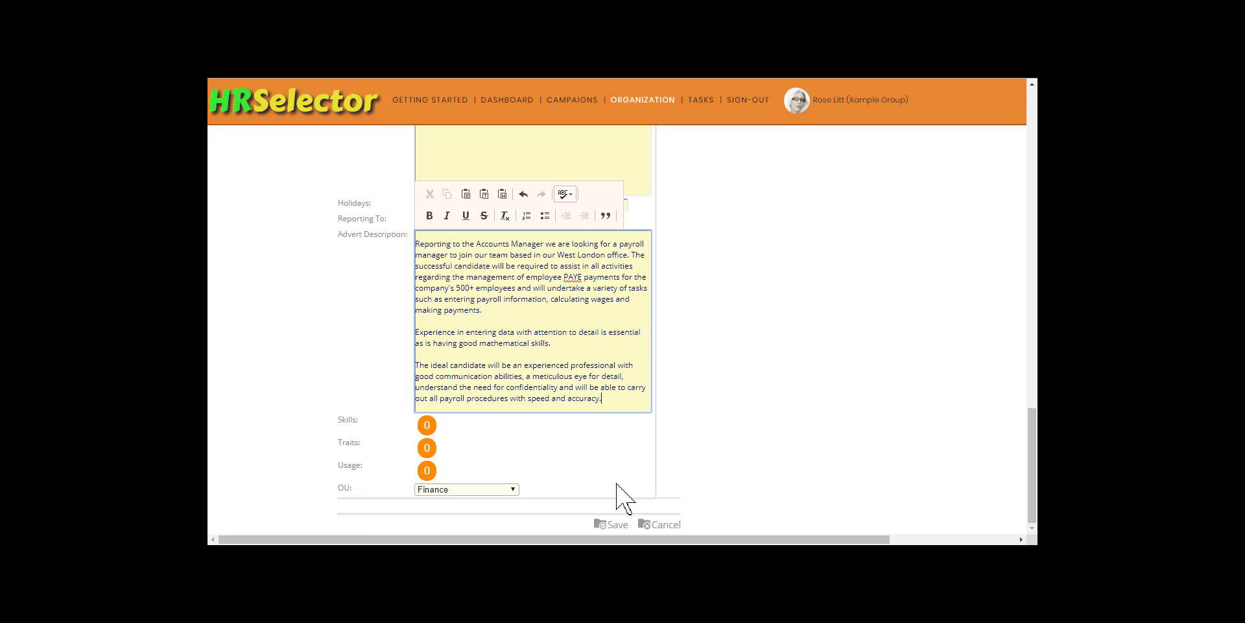
pyautogui.click(621, 527)
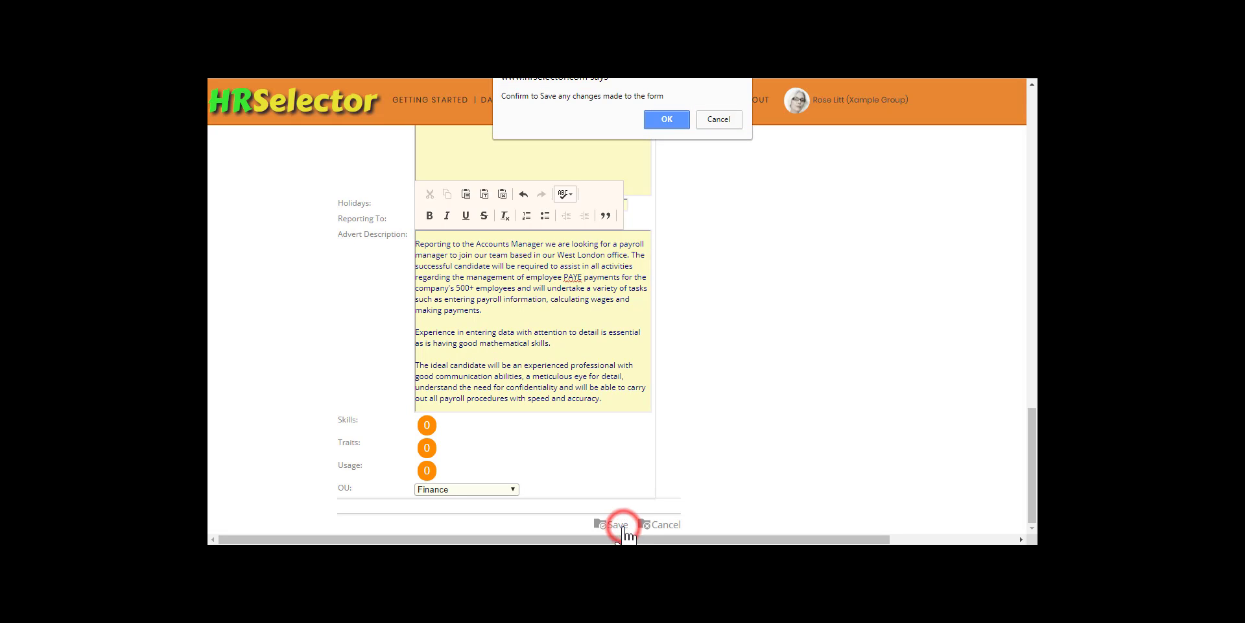
pyautogui.click(672, 123)
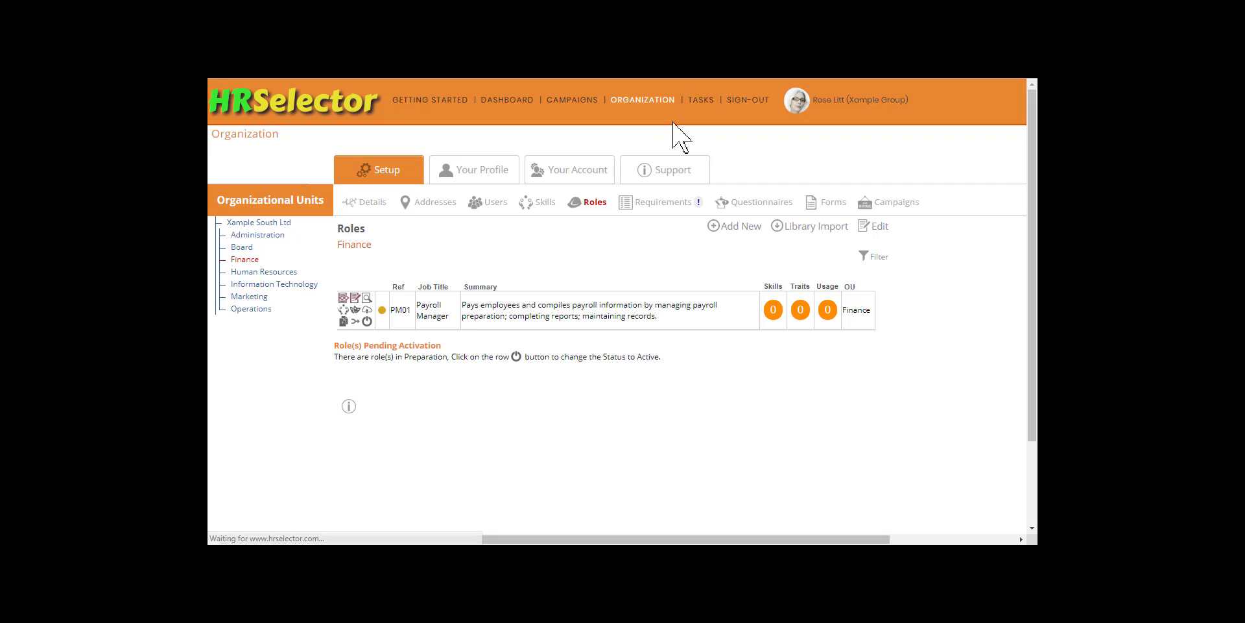
# - Preview the Payroll Manager role, review its description through to the salary, sector and reporting line, and close the preview
pyautogui.click(366, 298)
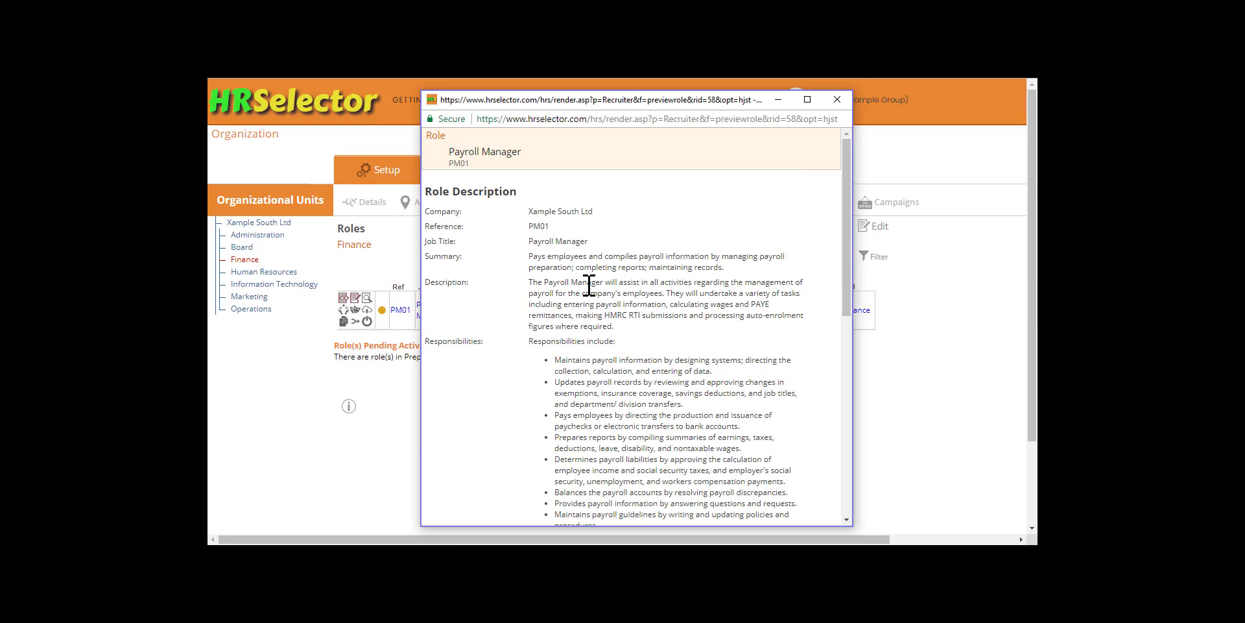
pyautogui.scroll(-10, 668, 276)
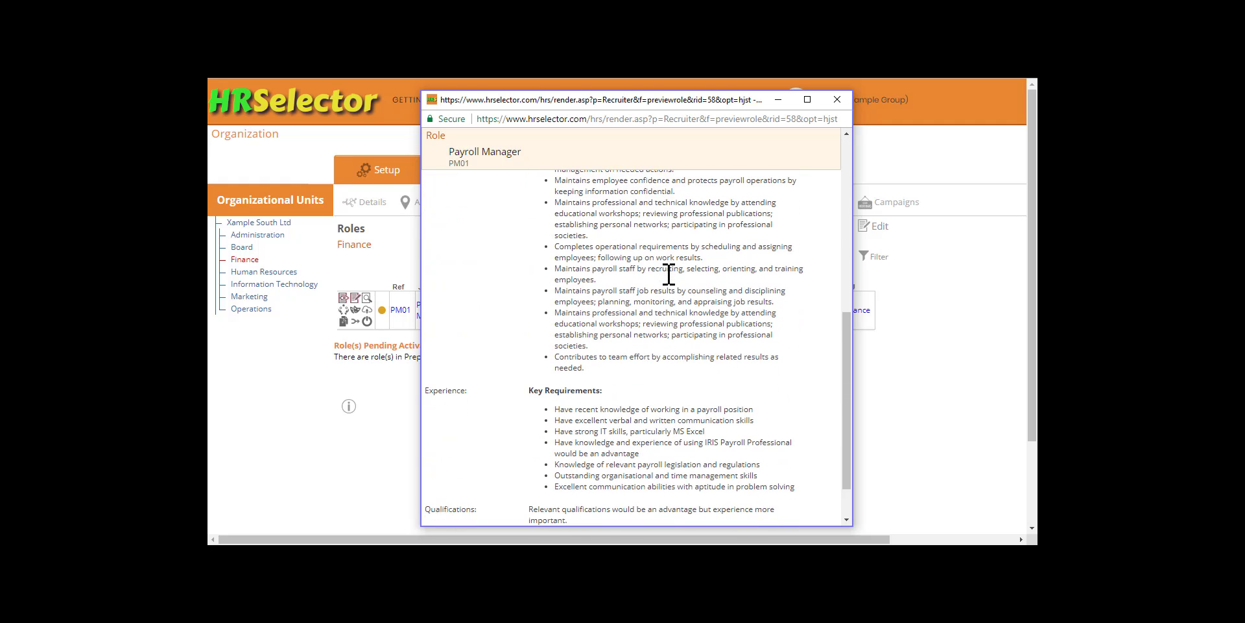
pyautogui.scroll(-2, 669, 274)
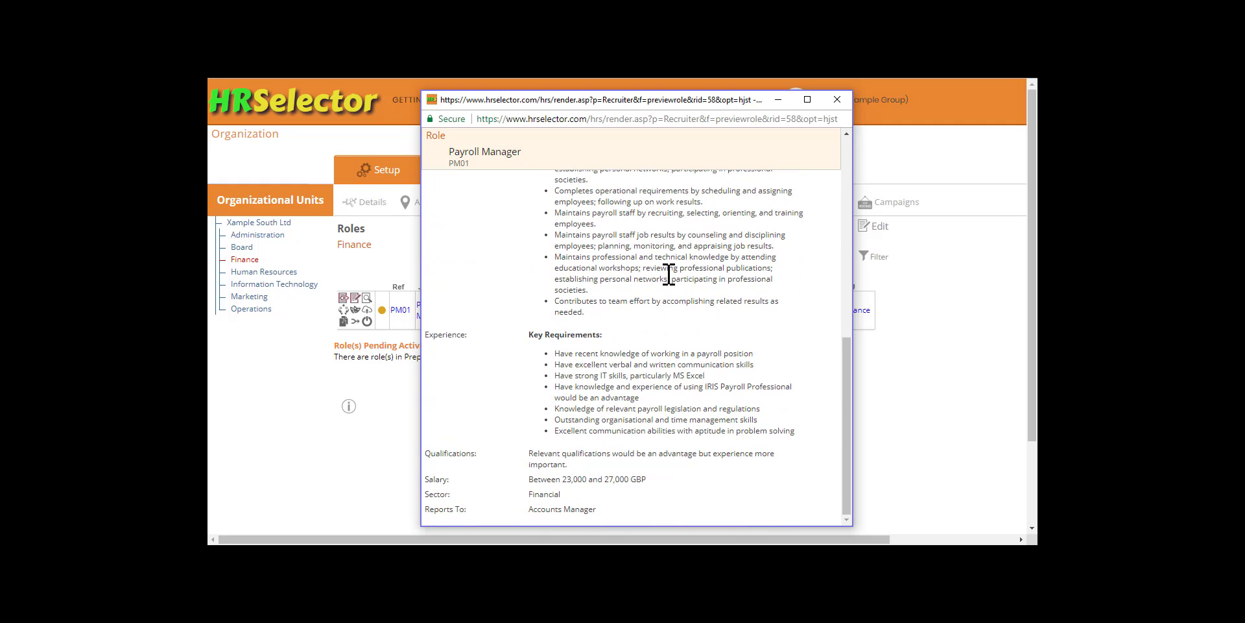
pyautogui.click(838, 100)
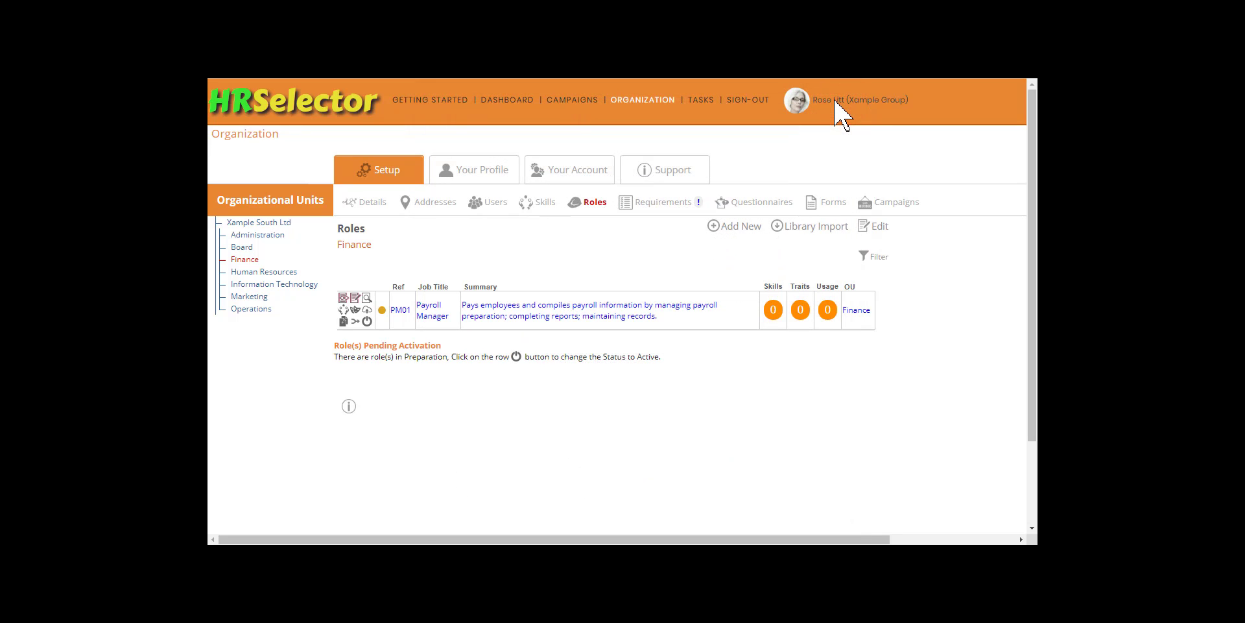